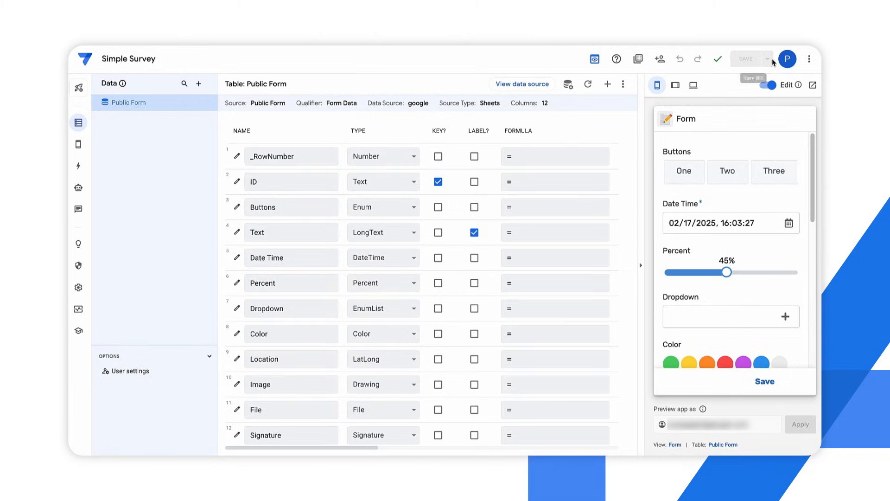
Start adding a new data source to the account and review the available source providers.
click(787, 59)
click(722, 178)
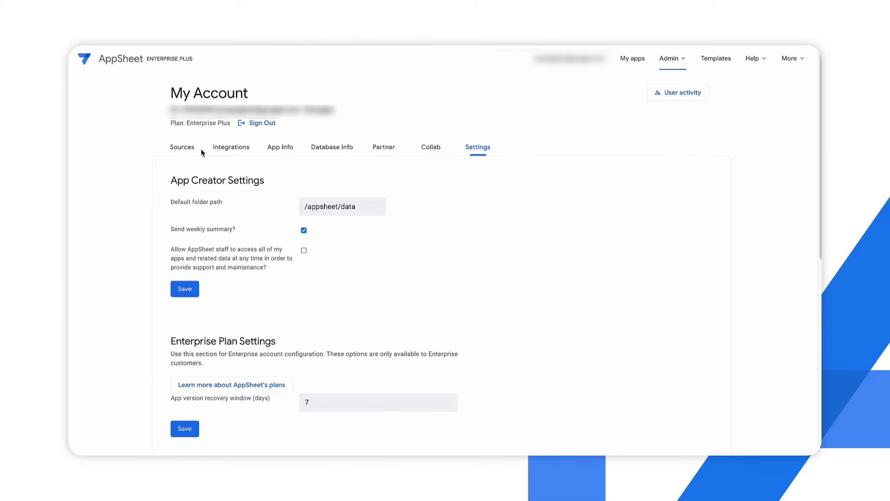
click(188, 149)
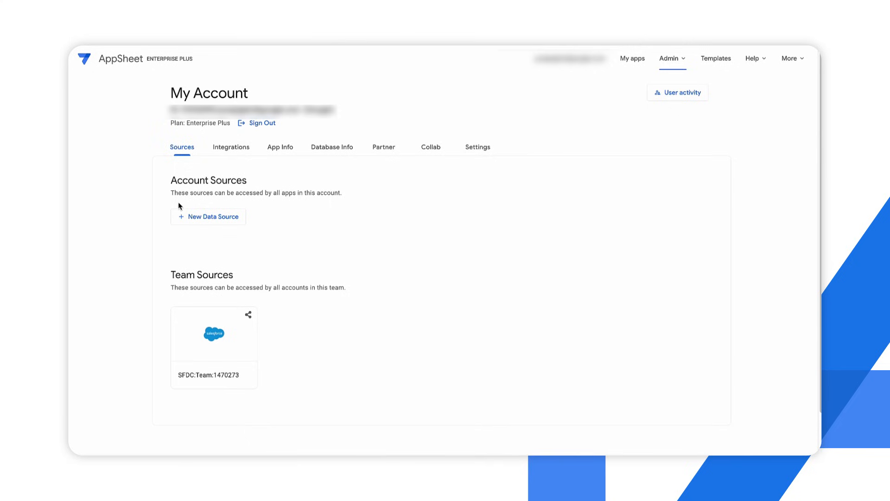
click(207, 223)
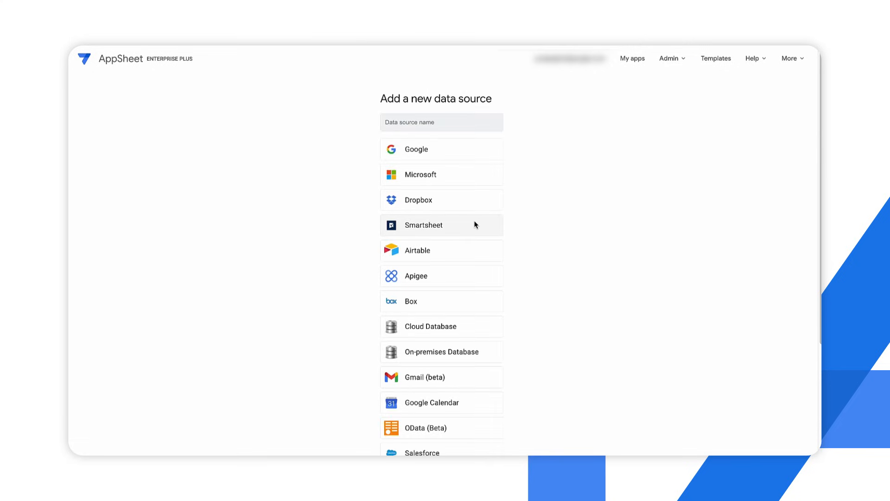
scroll(475, 223, down, 1)
scroll(474, 223, up, 1)
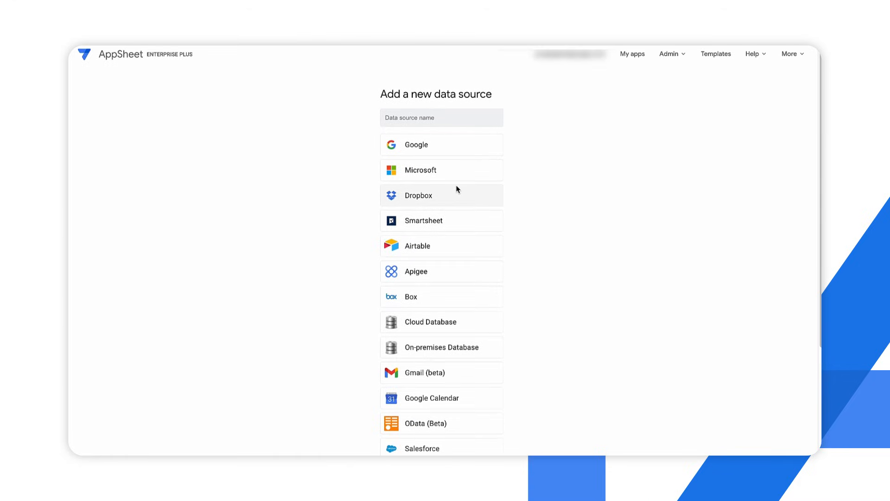
scroll(458, 189, down, 1)
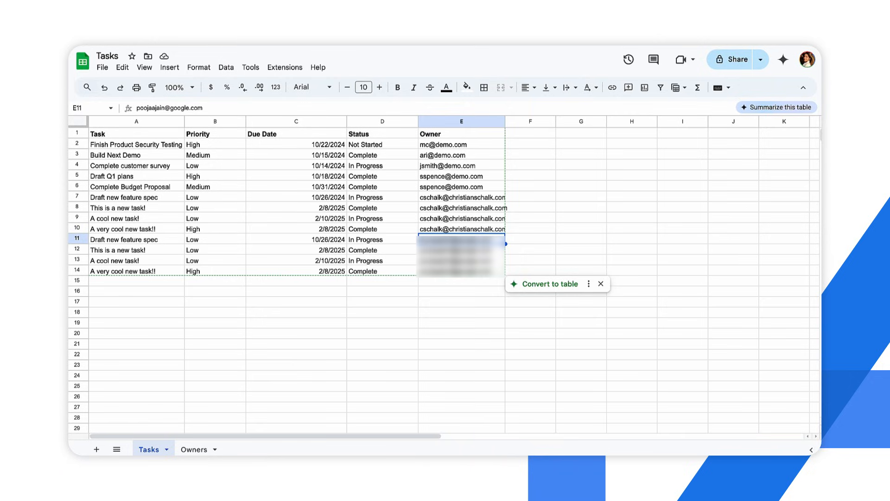
Create an AppSheet app from the Tasks spreadsheet.
click(285, 67)
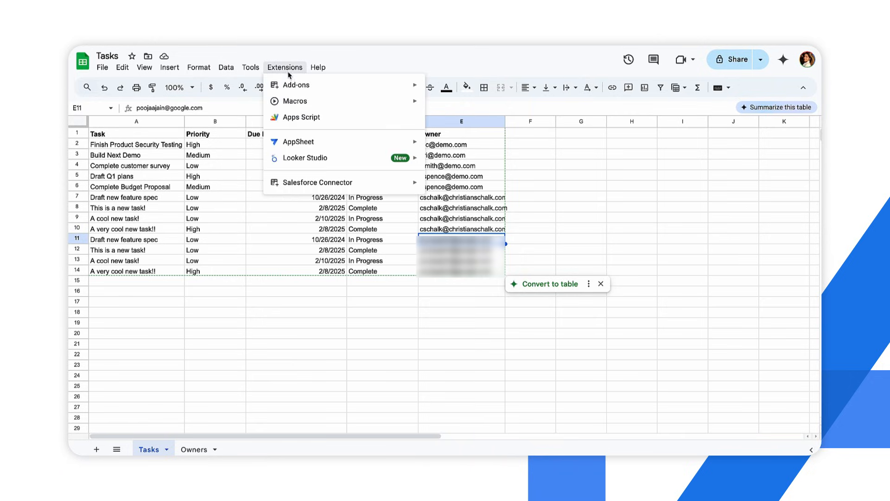
mouse_move(318, 141)
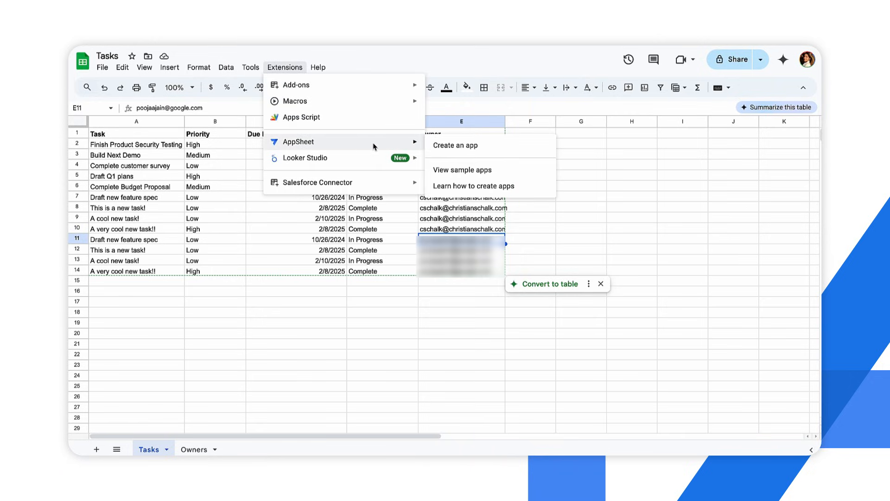
click(470, 148)
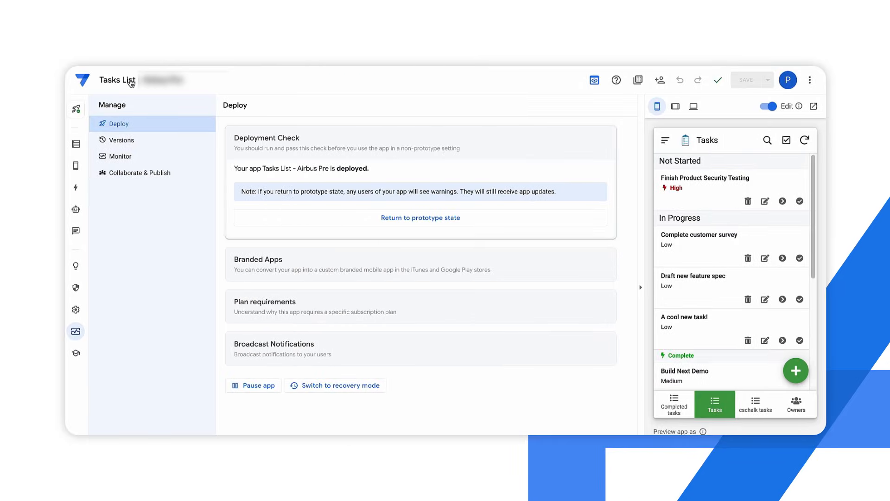
Review the Owners table's columns, its available table actions and its suggested slices in the app's data.
click(76, 147)
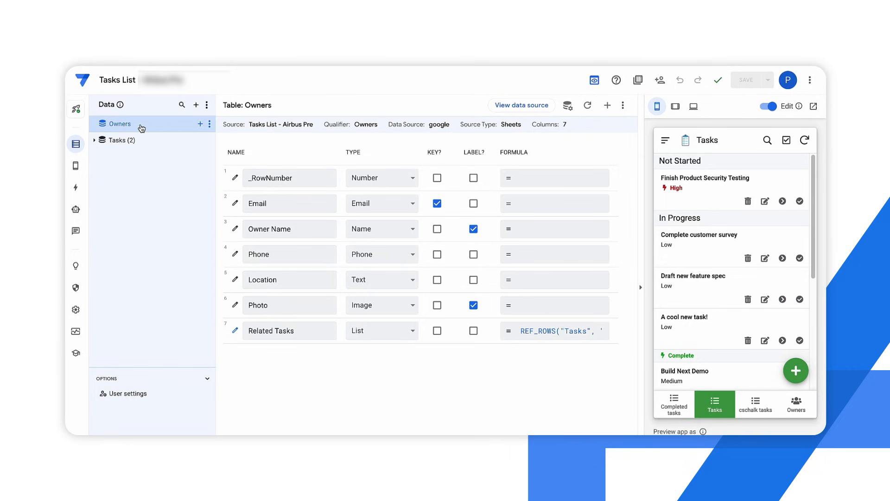
click(210, 125)
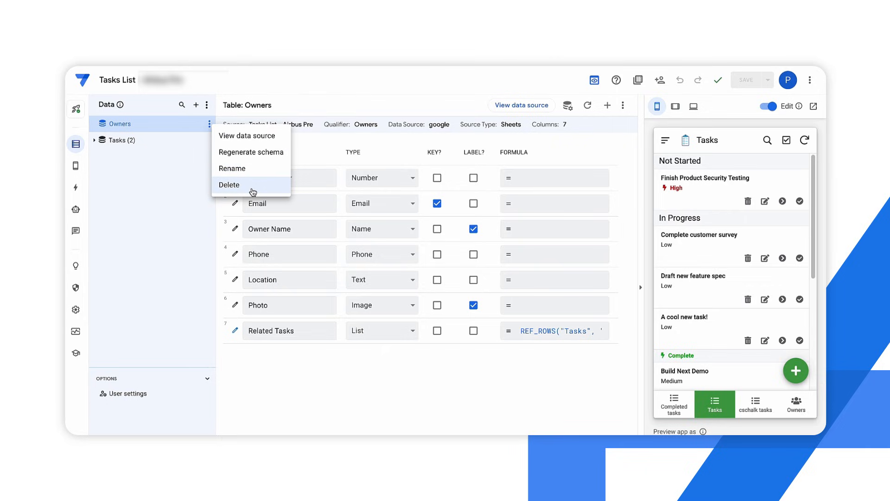
click(185, 125)
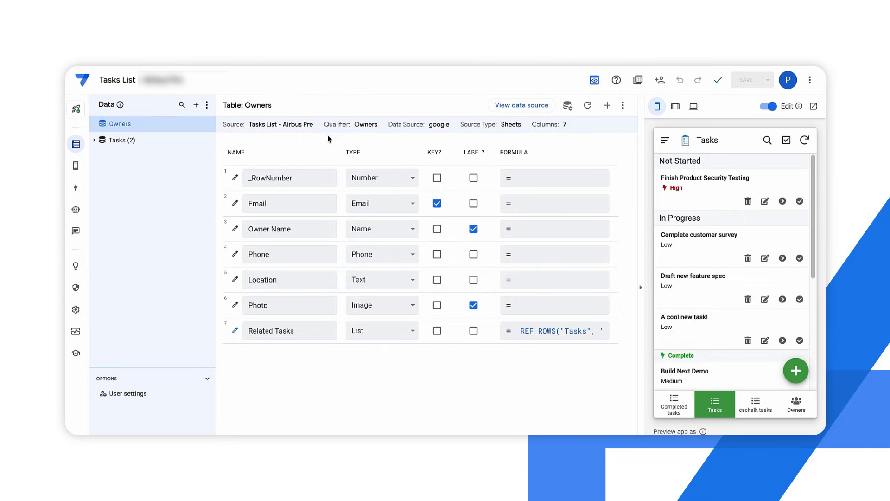
click(623, 108)
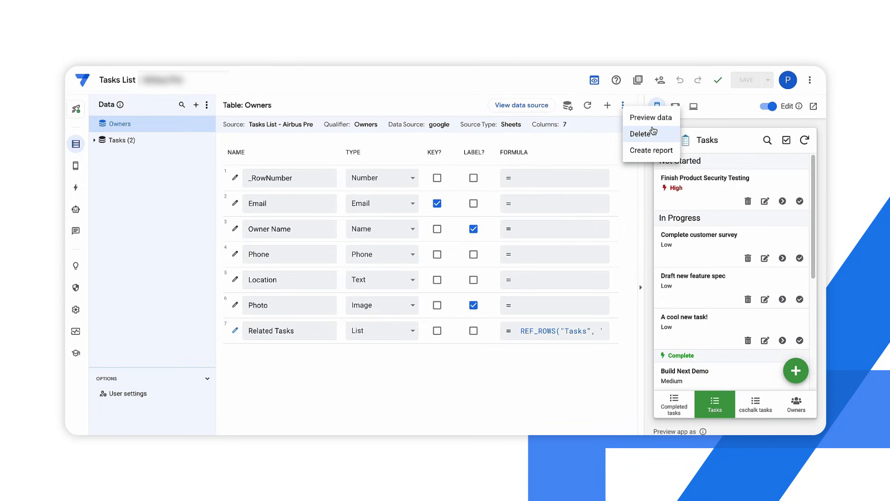
click(638, 120)
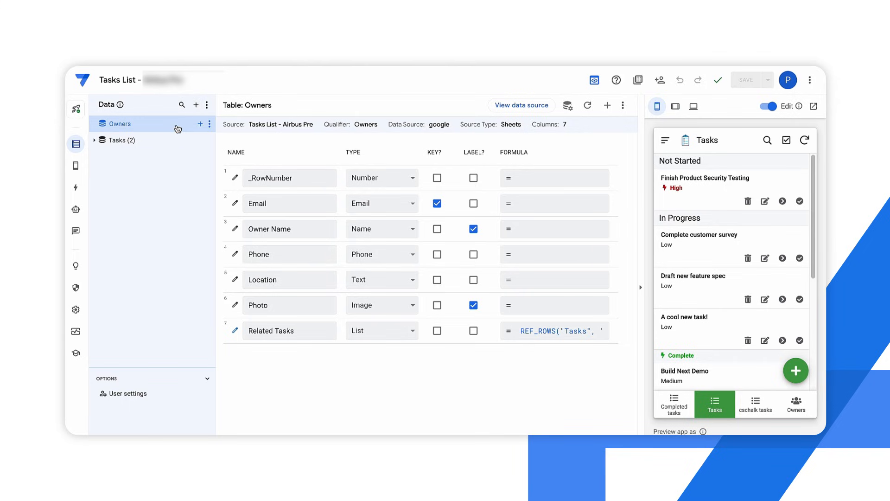
click(201, 124)
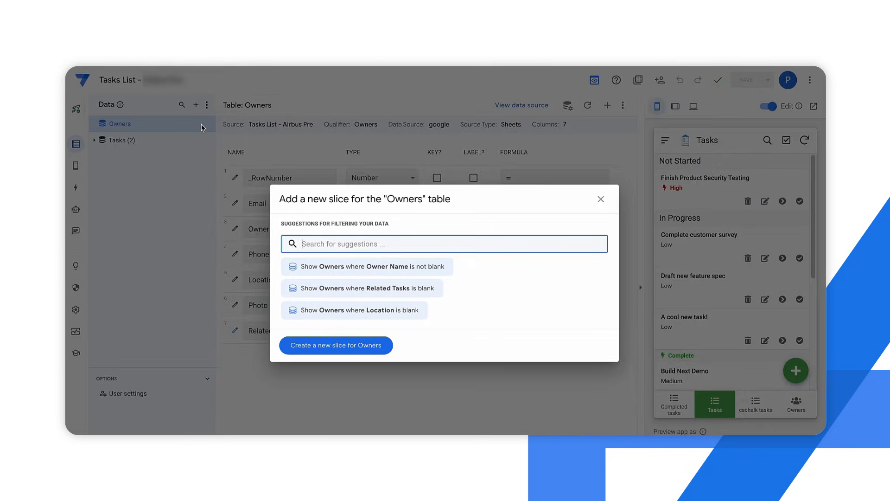
click(199, 159)
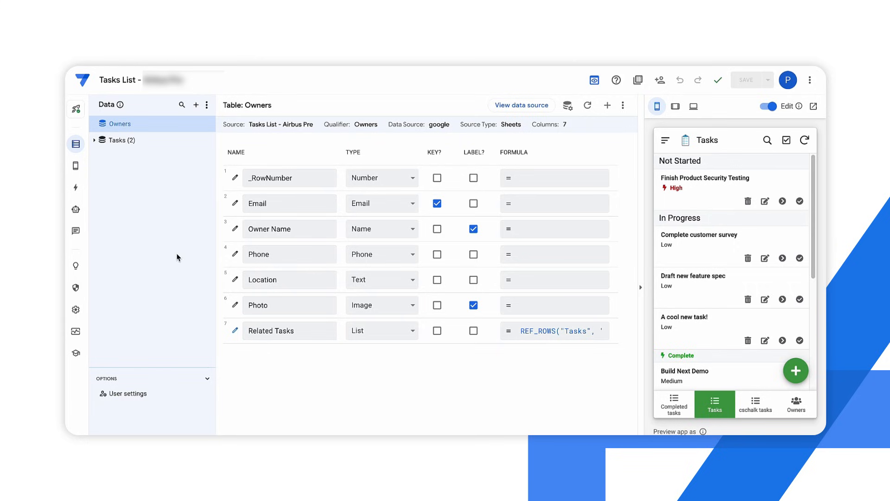
Examine the Owners table's settings, including storage source path and worksheet qualifier, and open its underlying data source.
click(568, 107)
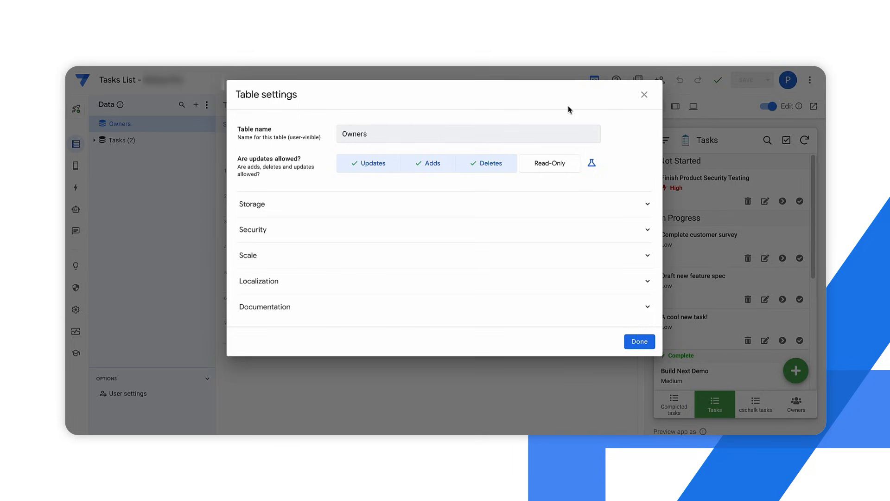
click(416, 134)
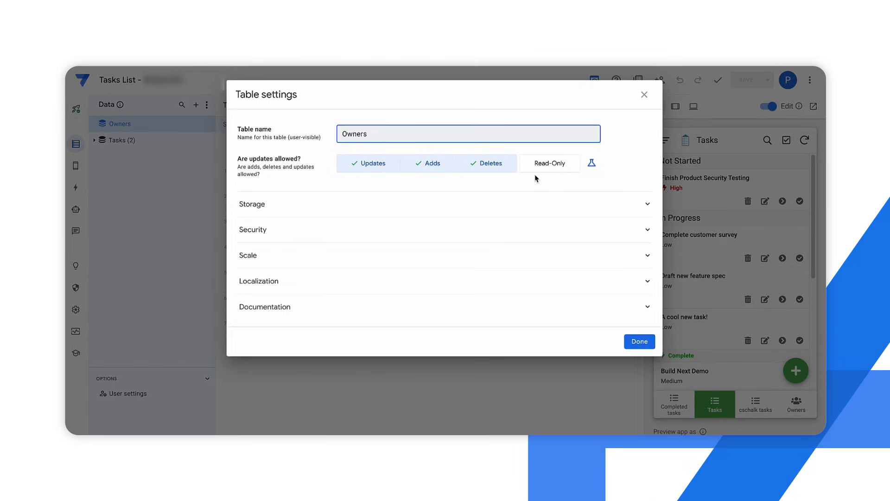
click(550, 175)
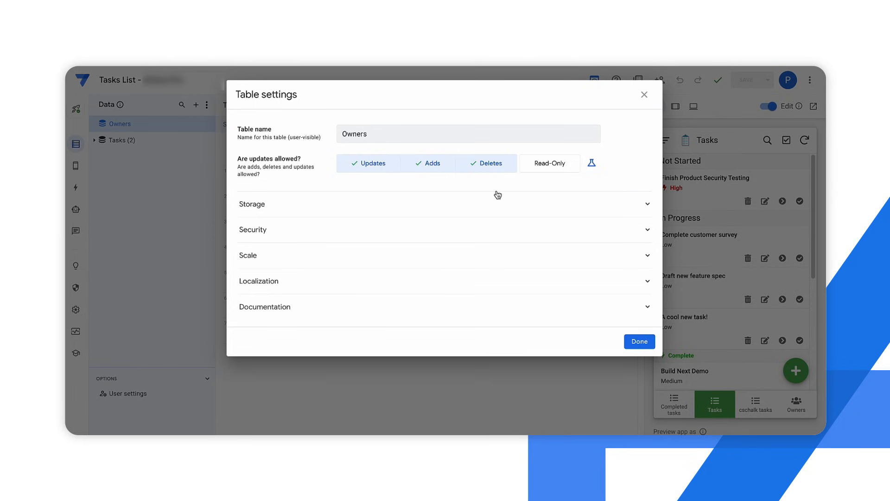
click(433, 210)
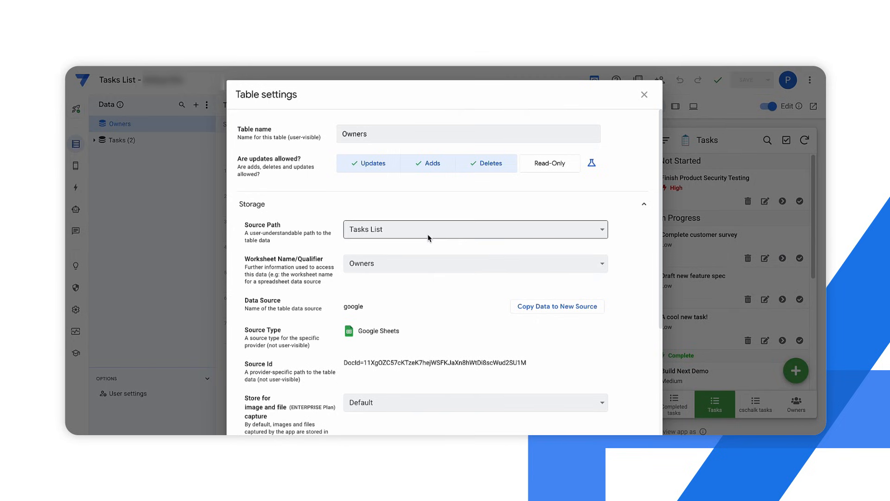
click(422, 229)
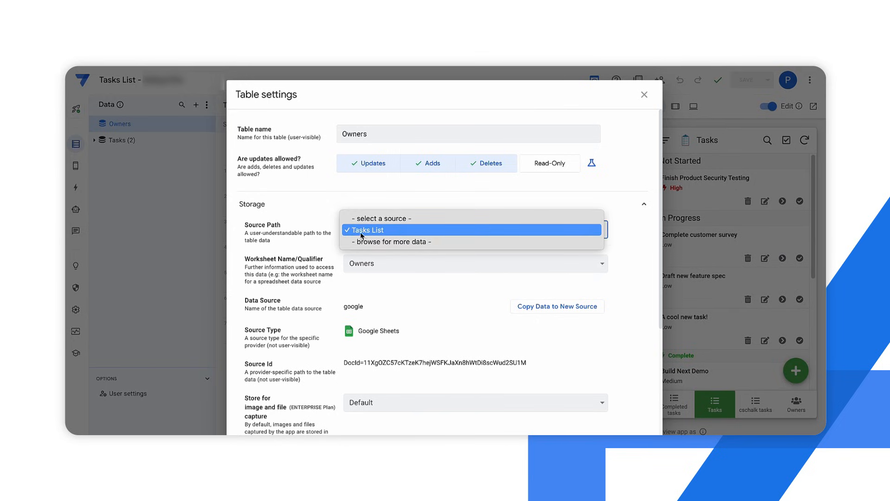
scroll(323, 226, down, 1)
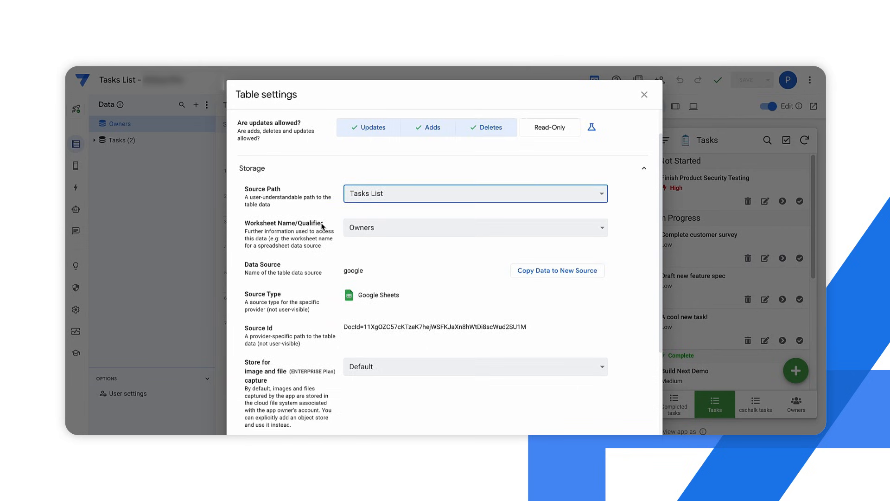
click(364, 230)
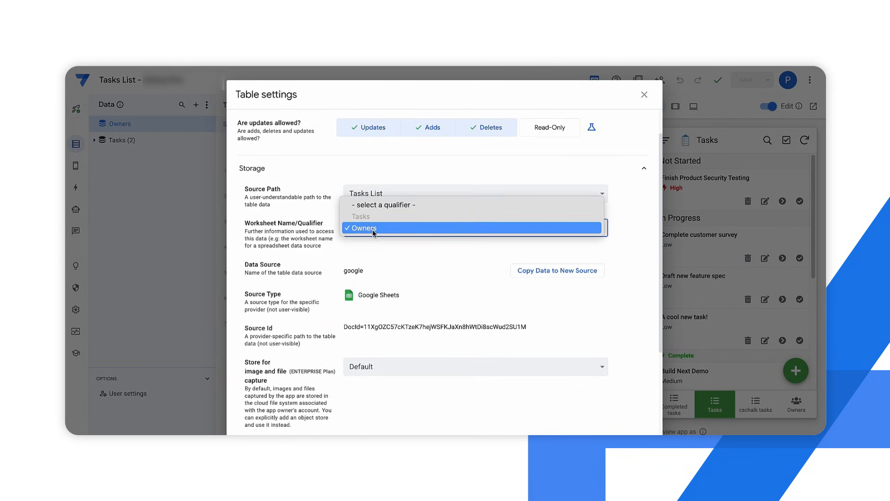
click(374, 259)
scroll(373, 260, down, 1)
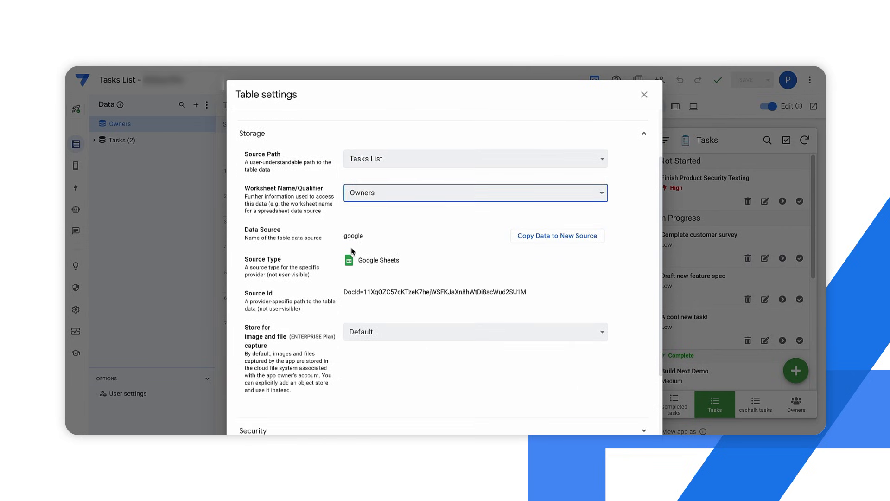
scroll(355, 237, down, 3)
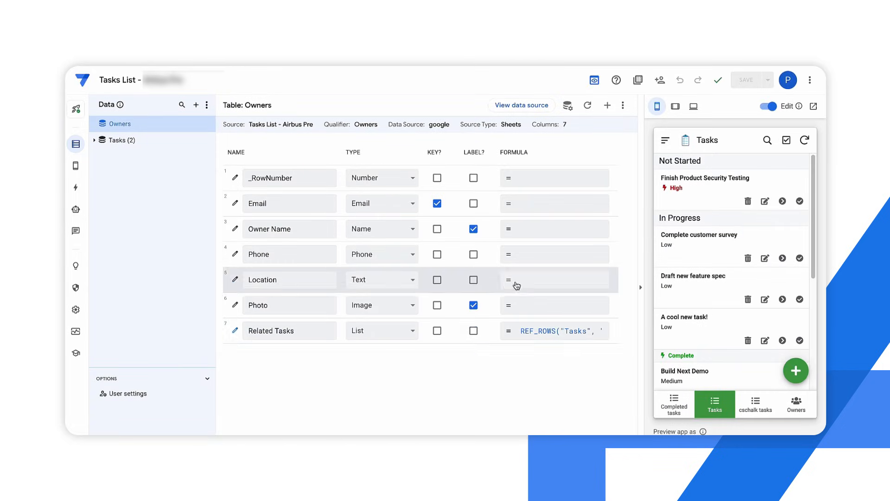
click(532, 105)
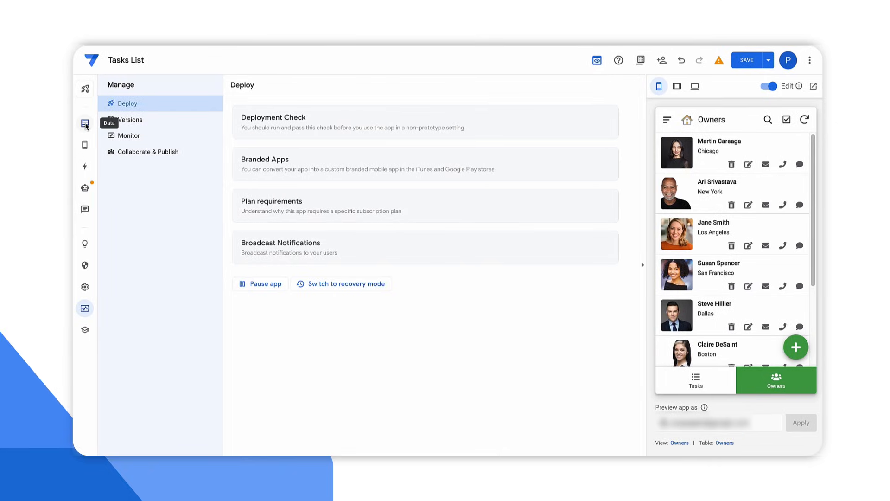
Examine the column type options for Due Date and Priority in the Tasks table and for Photo in the Owners table.
click(85, 124)
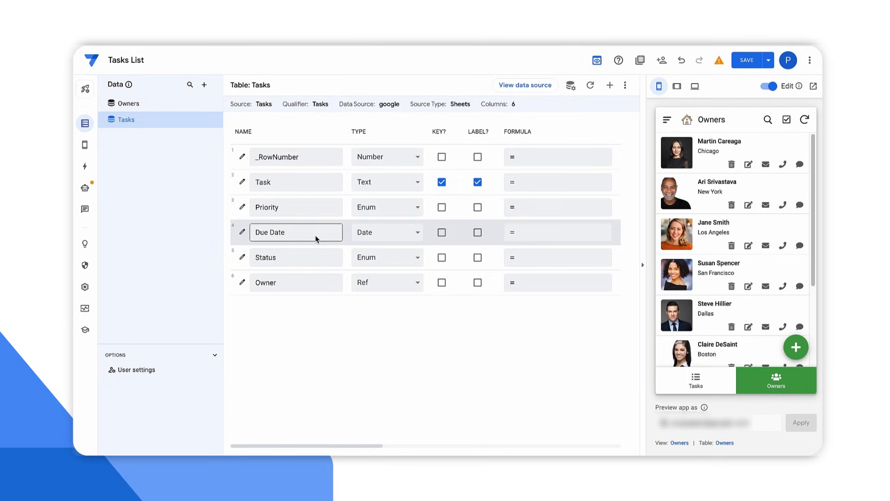
click(389, 240)
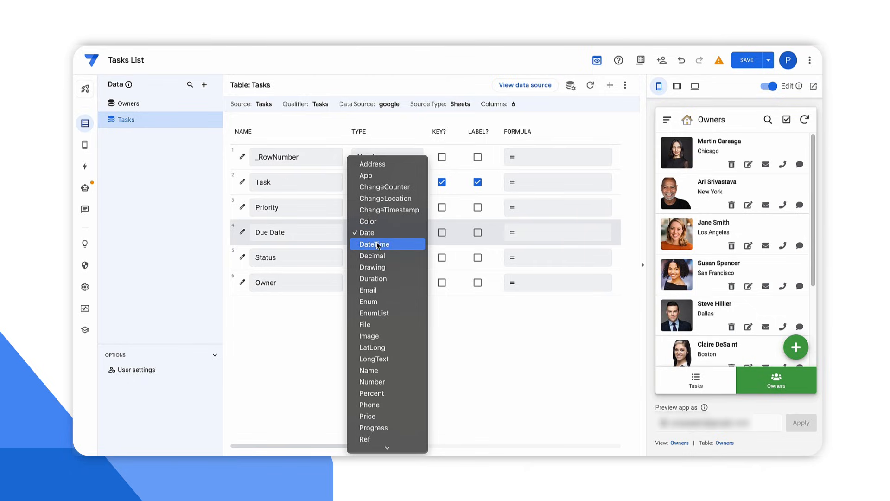
click(331, 279)
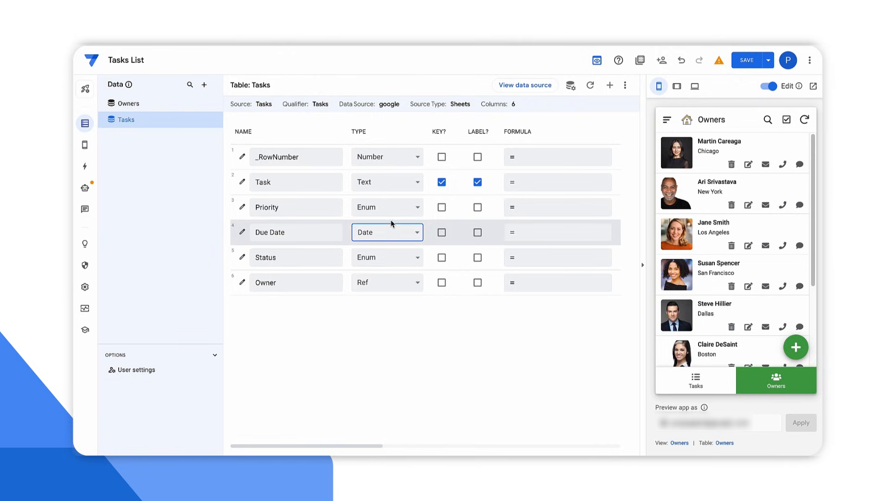
click(389, 213)
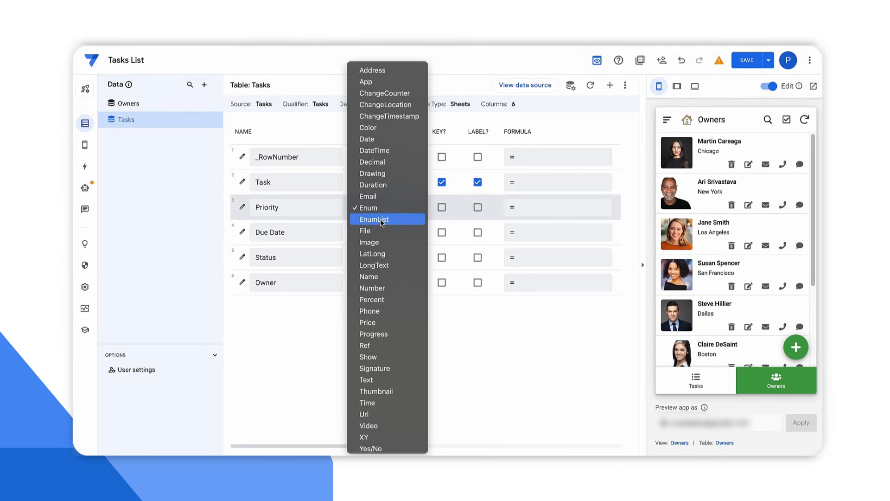
click(381, 223)
click(171, 102)
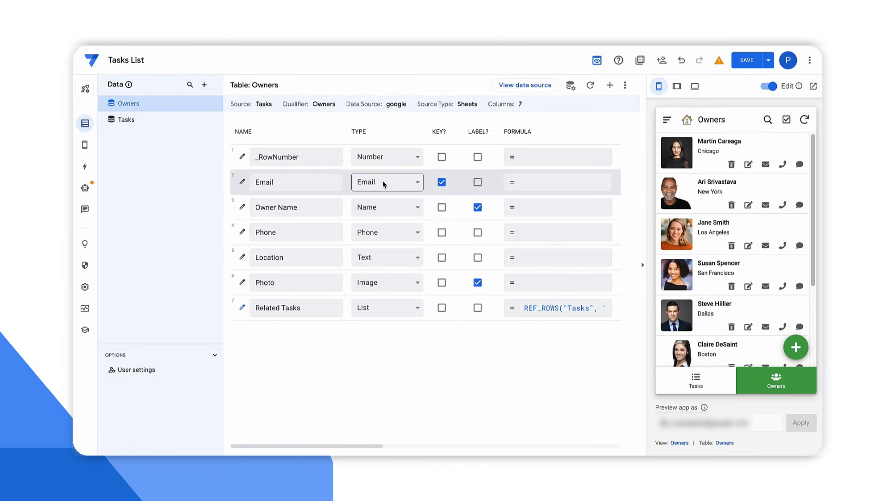
click(385, 288)
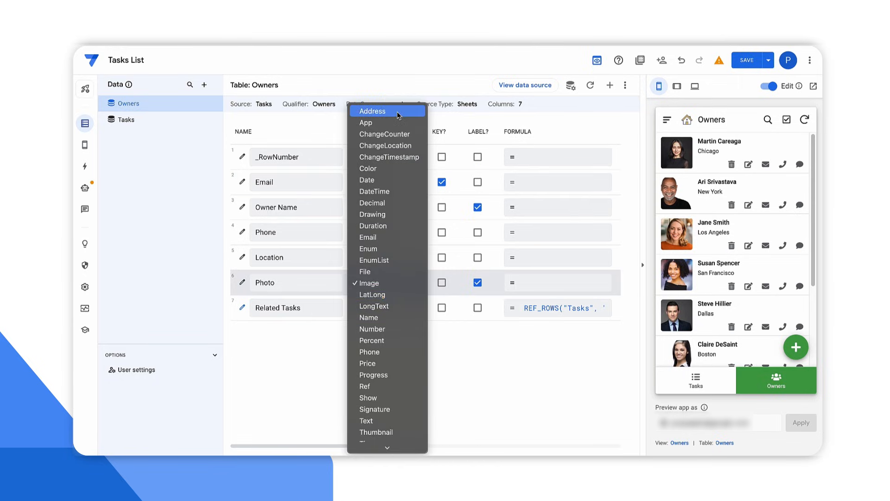
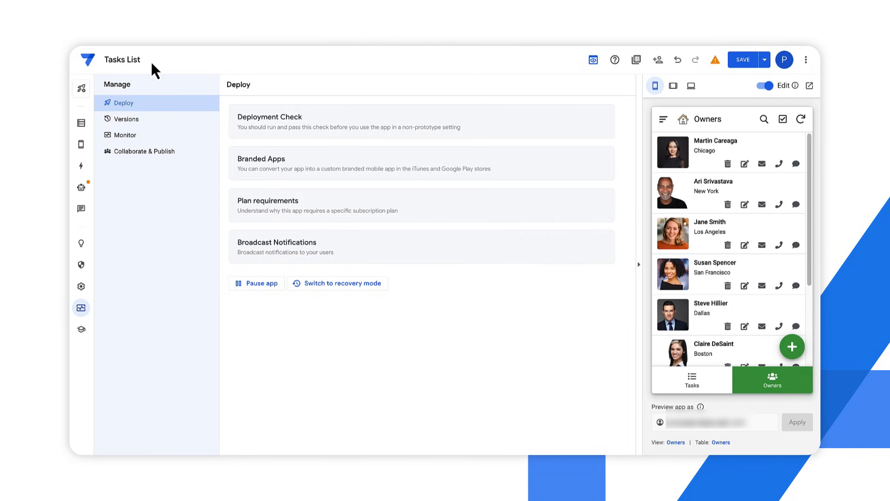
Open the Owners table's source spreadsheet from the app's data and view its Owners sheet.
click(82, 123)
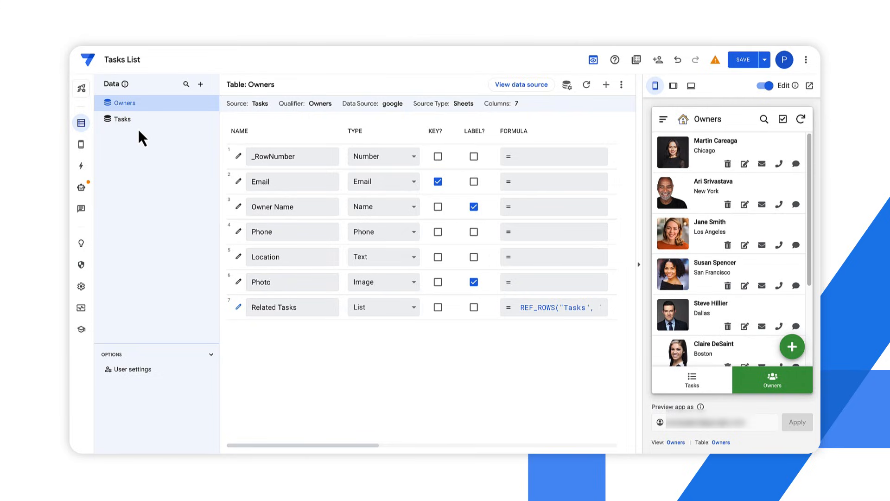
click(513, 86)
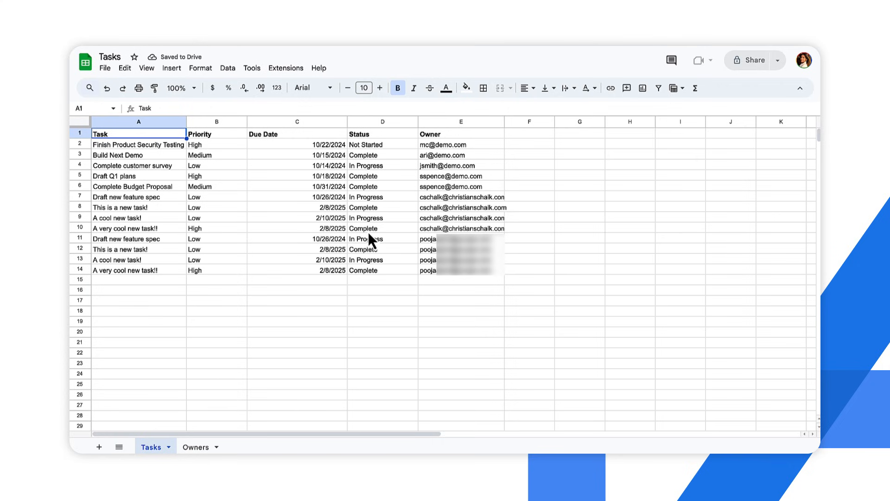
click(194, 447)
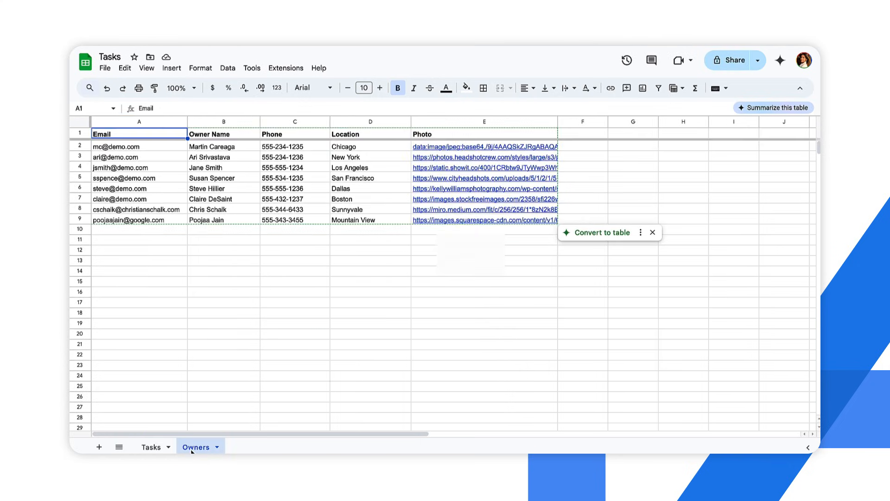
View the Photo column in the Owners sheet and examine the first owner's details and related tasks in the AppSheet preview.
click(460, 134)
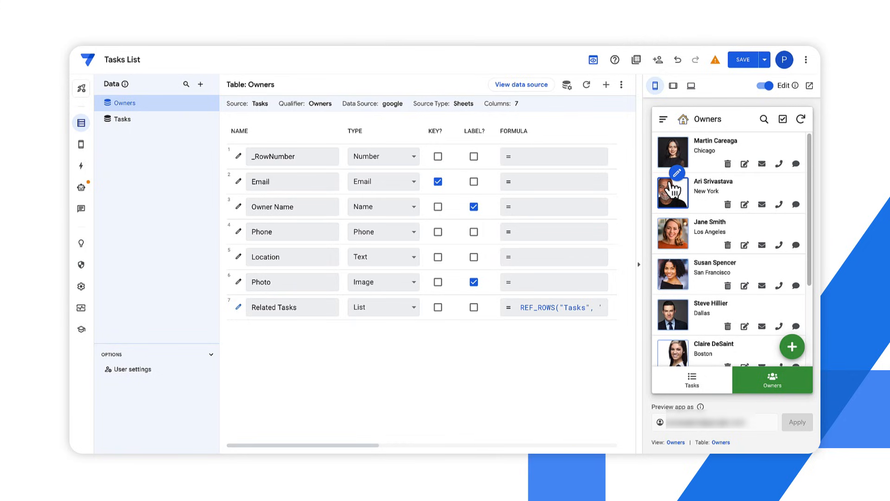
click(699, 145)
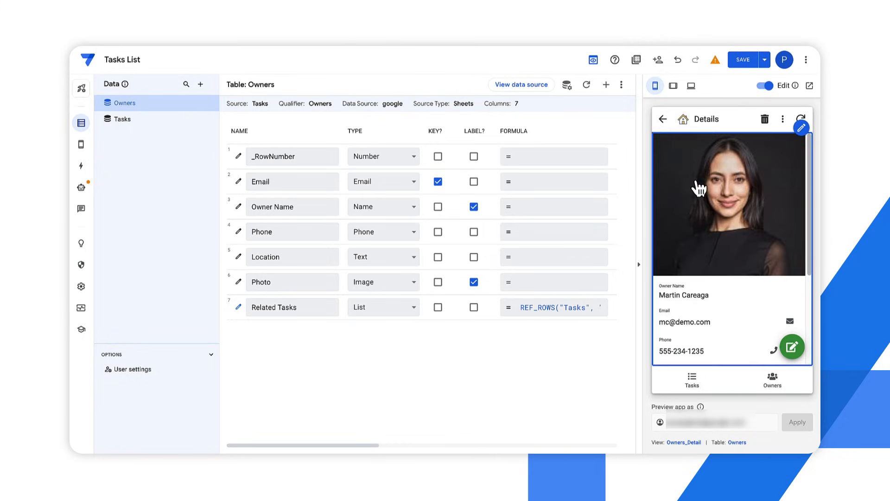
scroll(700, 232, down, 3)
scroll(703, 289, down, 1)
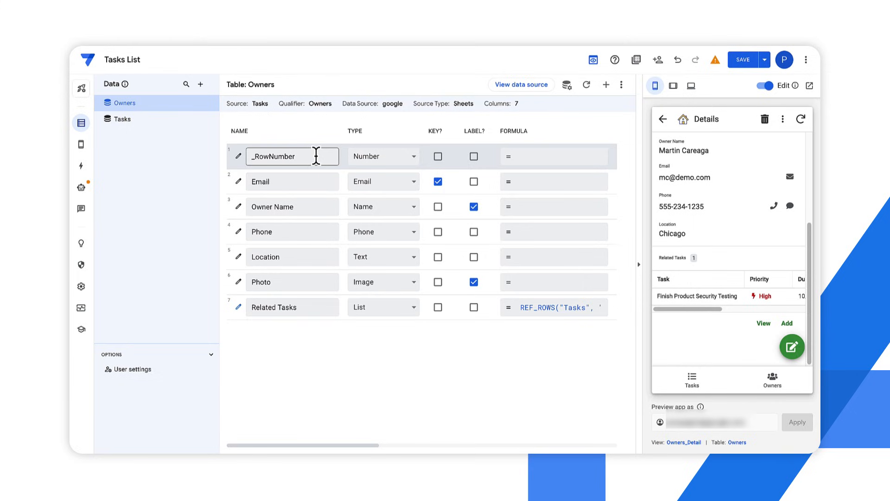
Examine the Owners table's Show, Editable and Require column settings and the type options for the Tasks table's Owner column.
scroll(316, 156, right, 3)
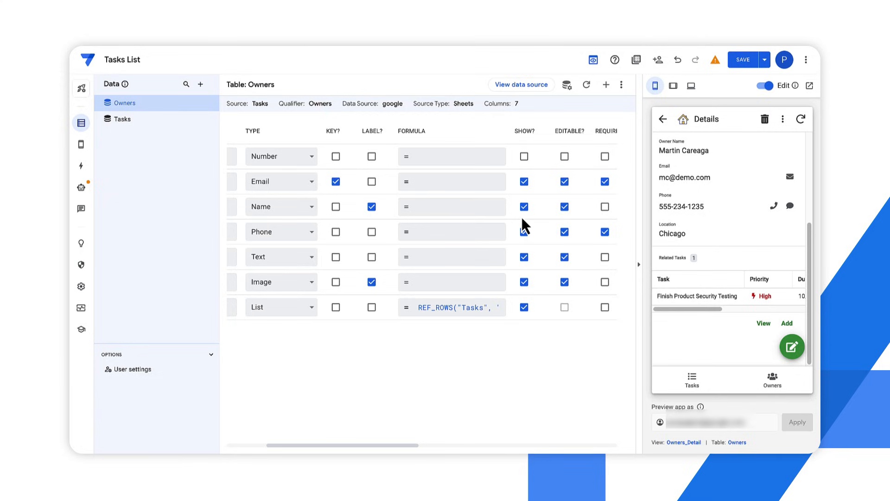
scroll(524, 226, right, 2)
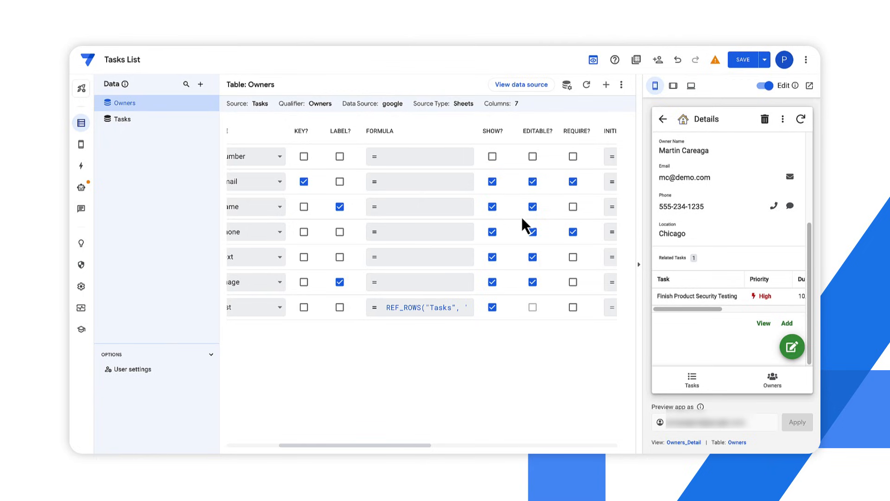
click(122, 119)
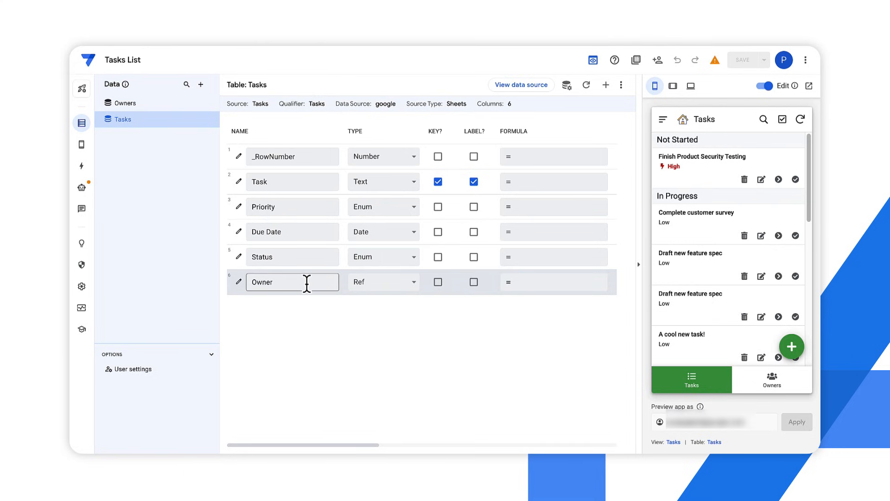
click(369, 293)
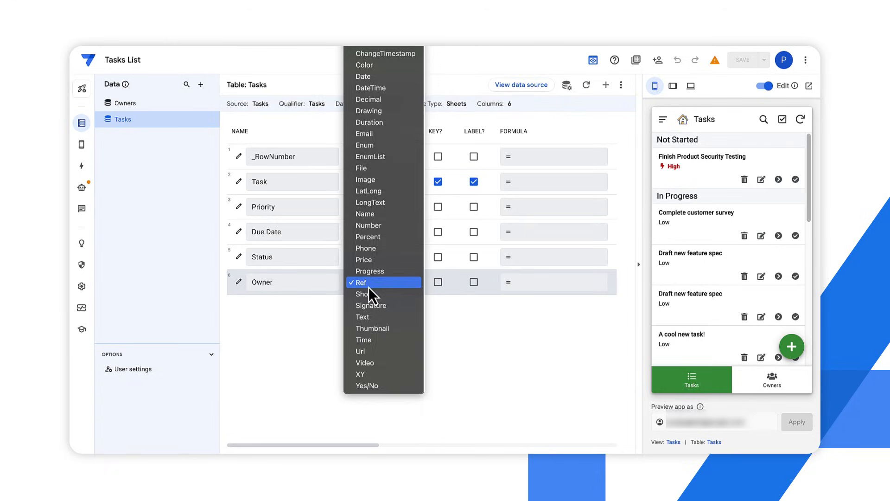
click(368, 286)
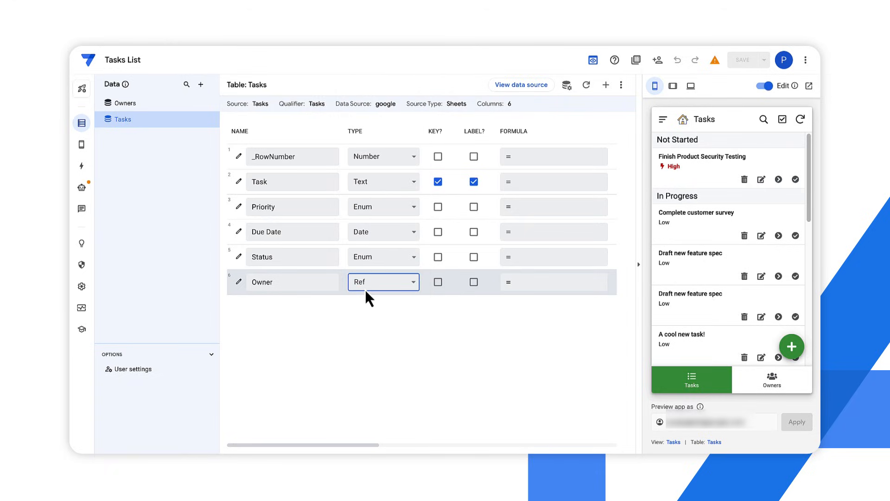
Examine the Related Tasks column and its formula in the Owners table, and browse the task list in the app preview.
click(135, 105)
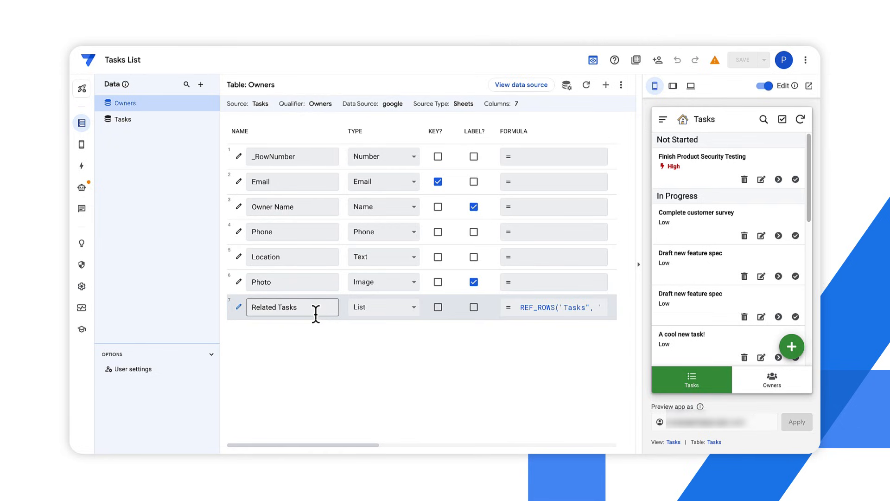
click(528, 315)
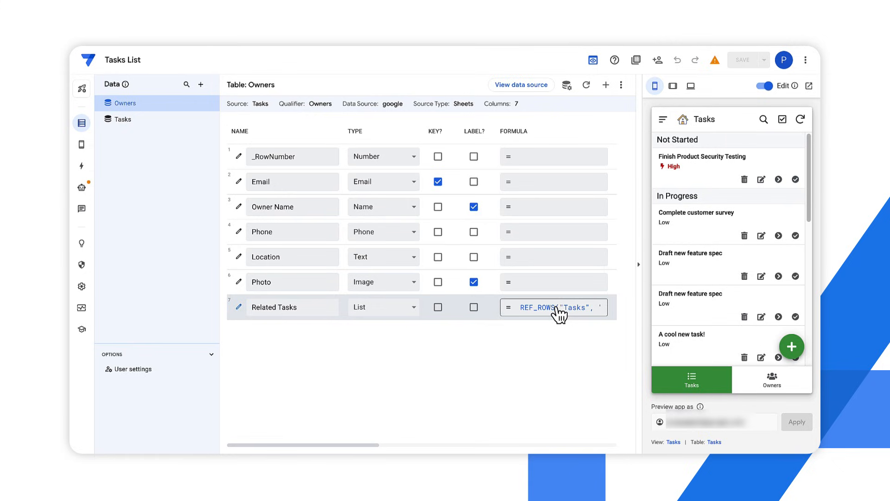
click(691, 380)
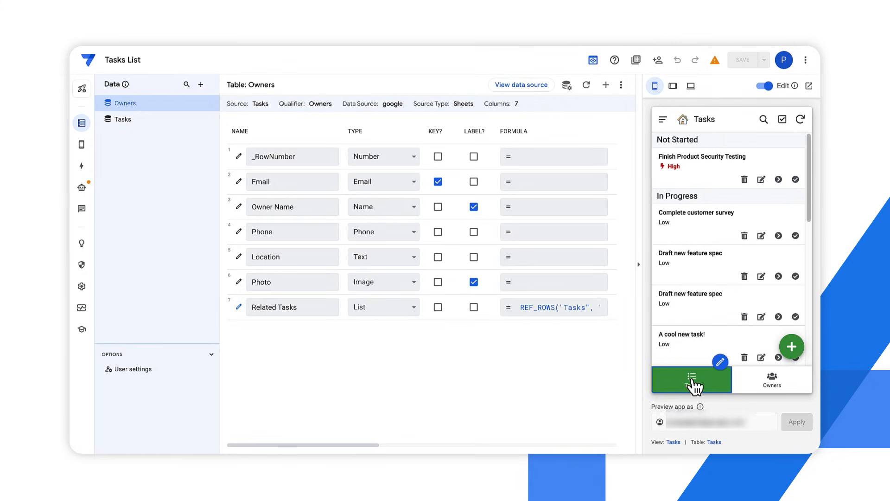
scroll(677, 315, down, 10)
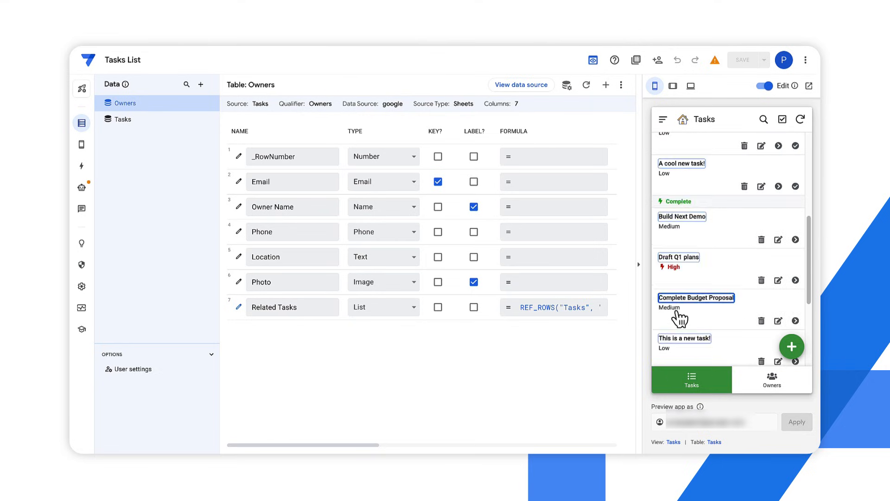
mouse_move(680, 318)
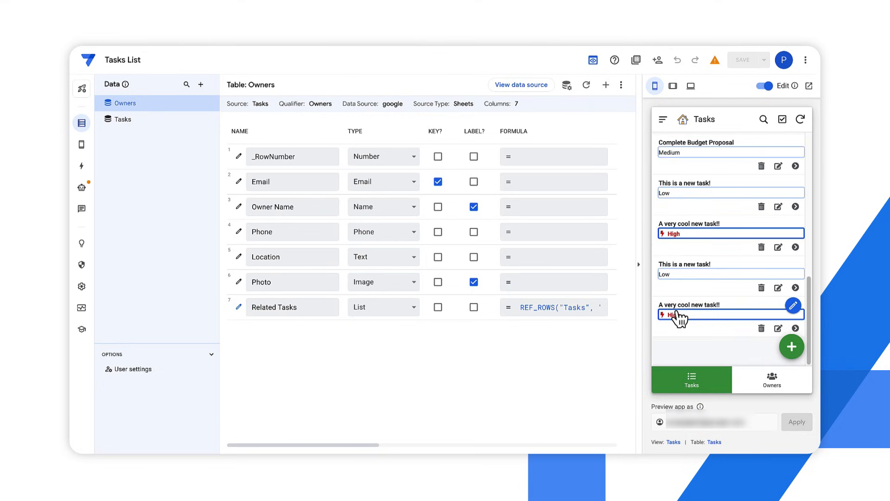
scroll(680, 318, up, 1)
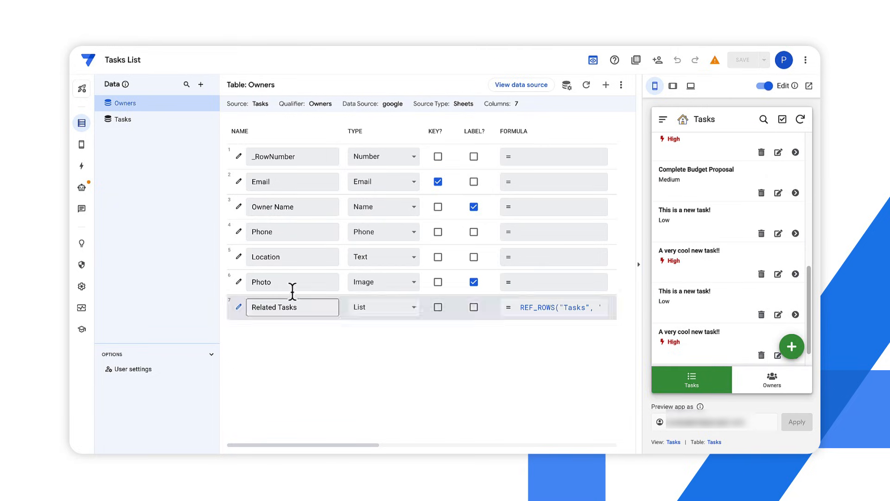
Create a new slice for the Tasks table, name it My Tasks and keep Tasks as its source table.
click(185, 120)
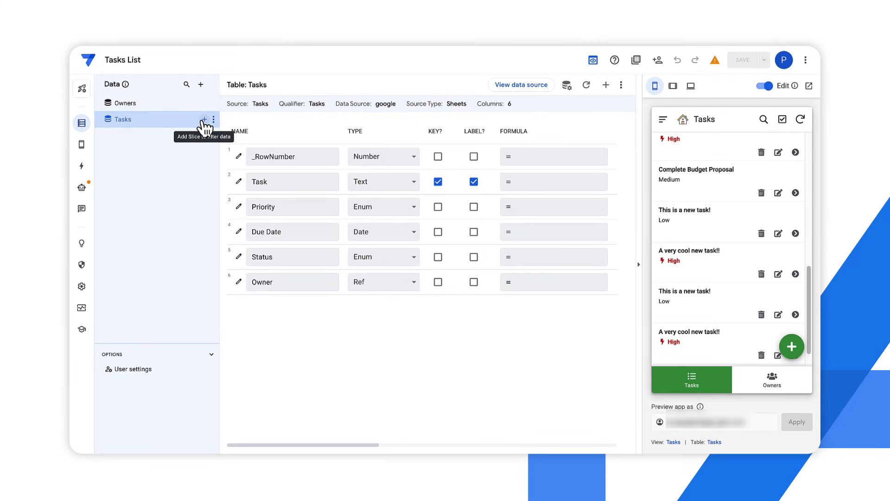
click(204, 119)
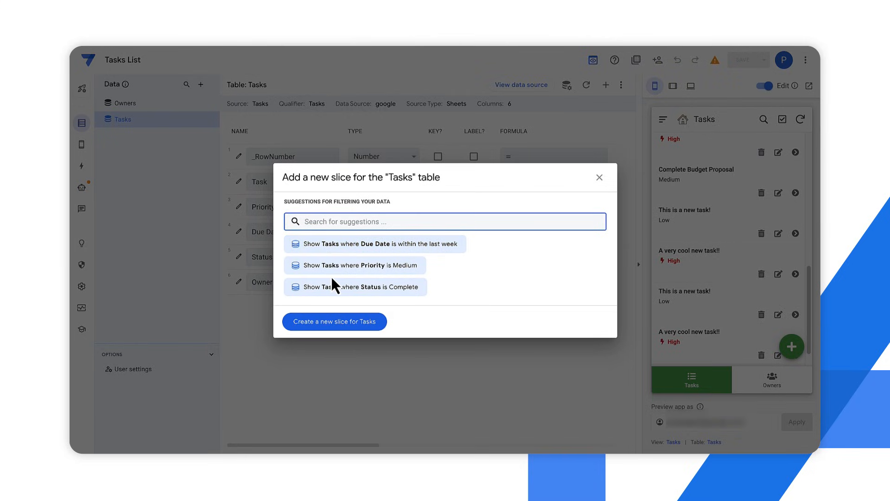
click(332, 321)
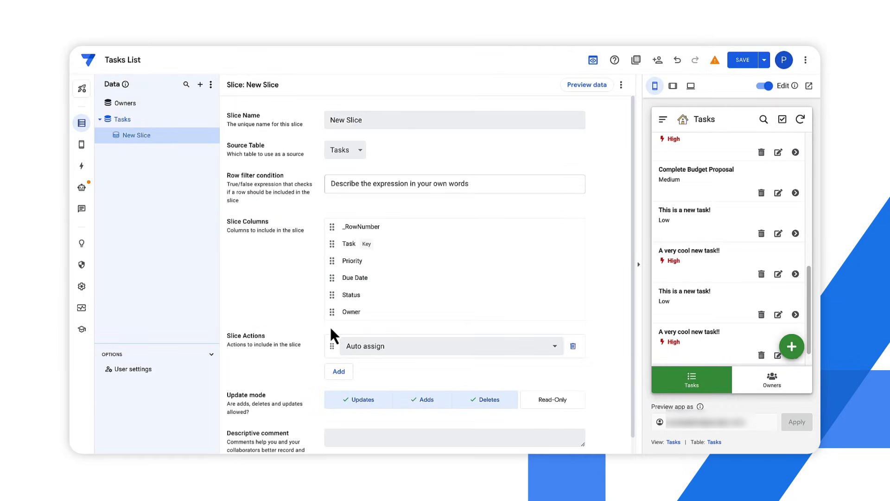
triple_click(335, 120)
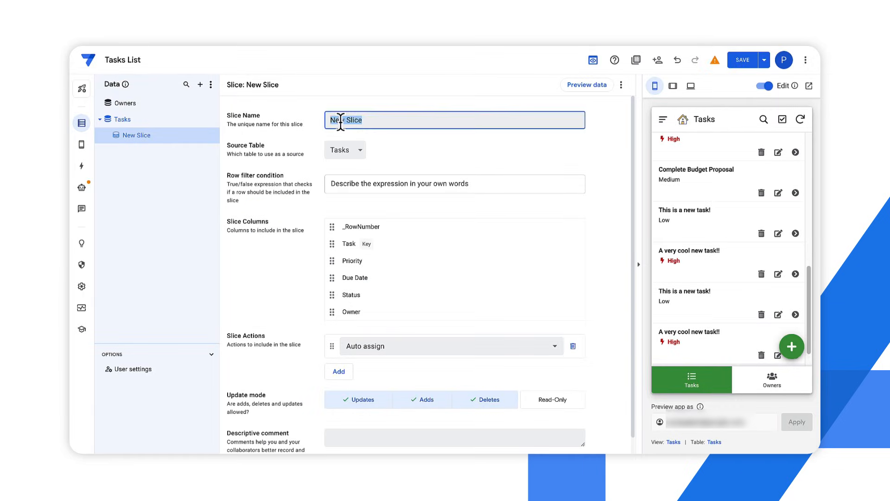
text(My Tasks)
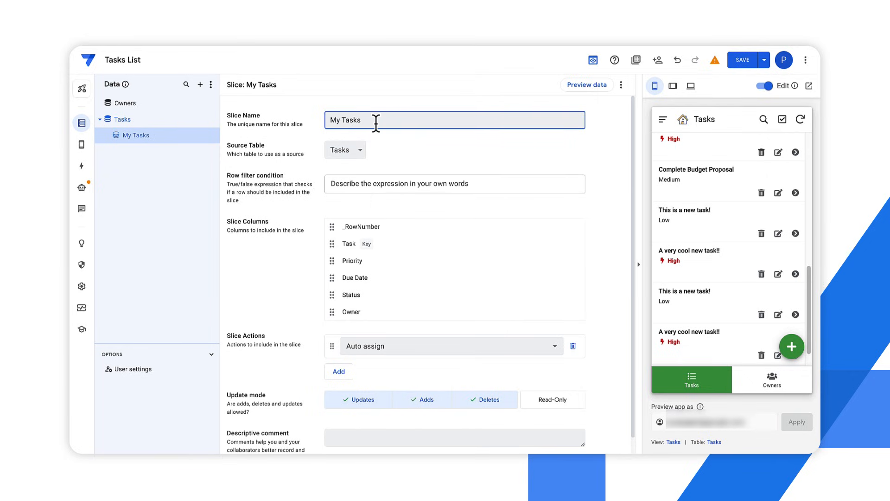
click(344, 150)
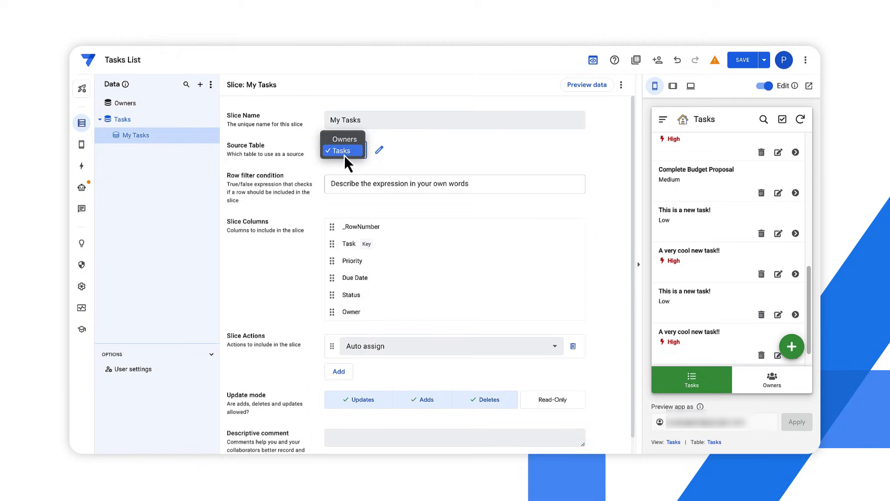
click(344, 153)
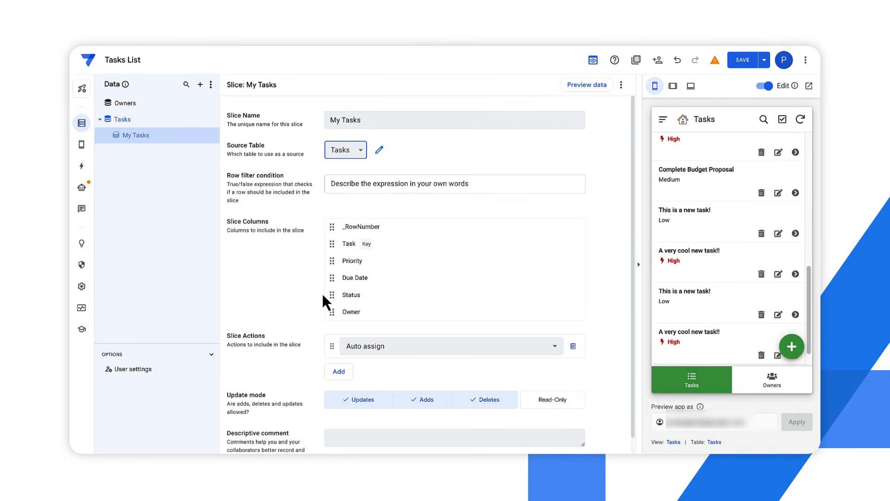
Set the My Tasks slice's row filter condition to [Owner] = USEREMAIL() and save the app.
click(359, 181)
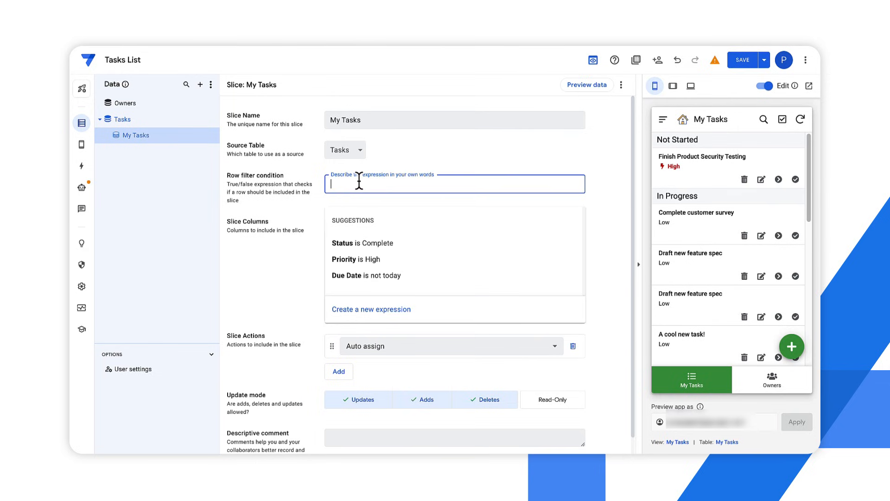
click(364, 311)
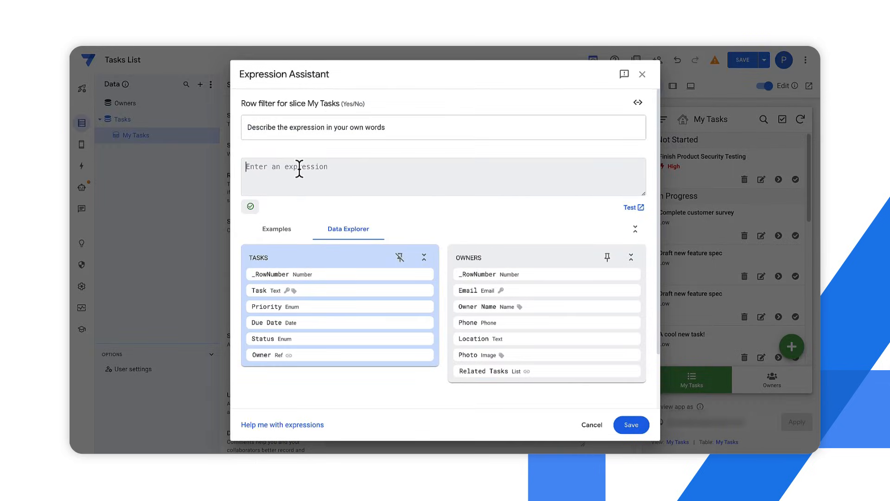
text([Owner] = USEREMAIL())
click(632, 427)
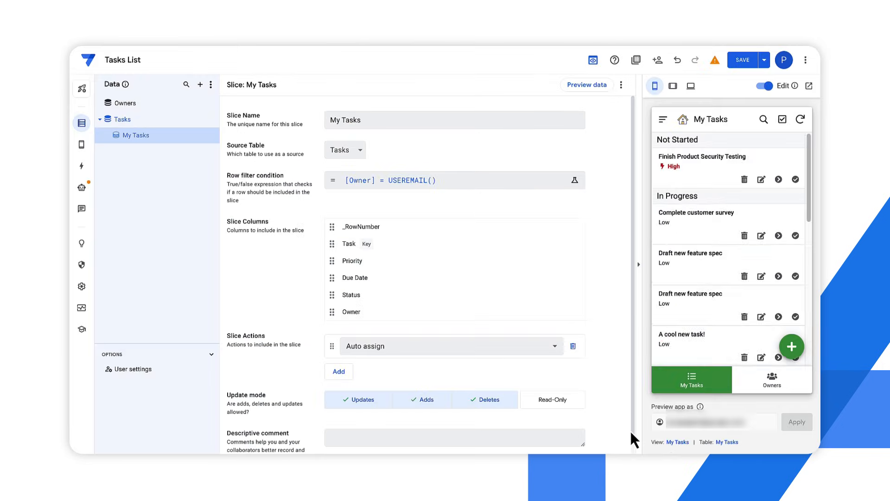
click(738, 65)
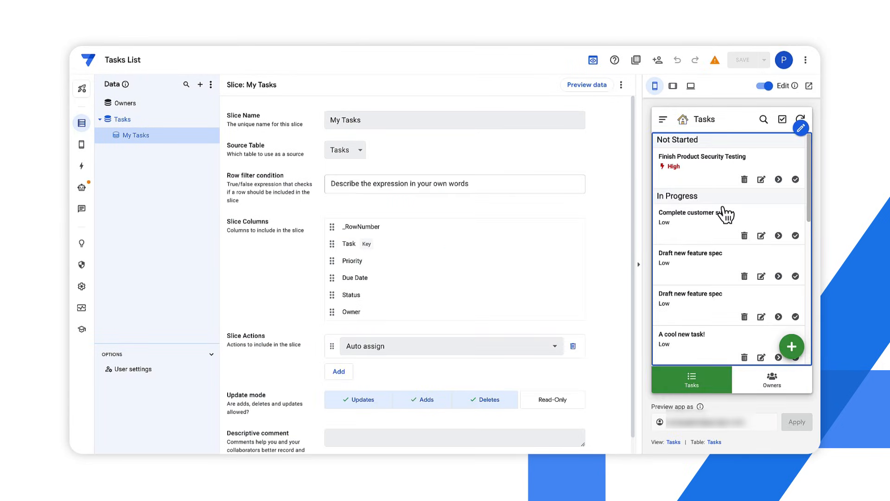
Review the unfiltered task list in the preview and set the Tasks view's data to the My Tasks slice.
scroll(725, 215, down, 2)
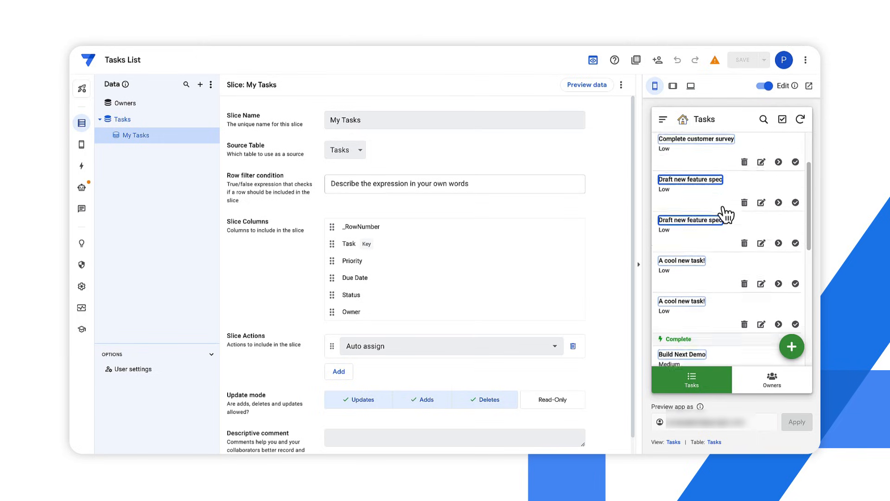
scroll(726, 214, down, 3)
scroll(726, 214, up, 4)
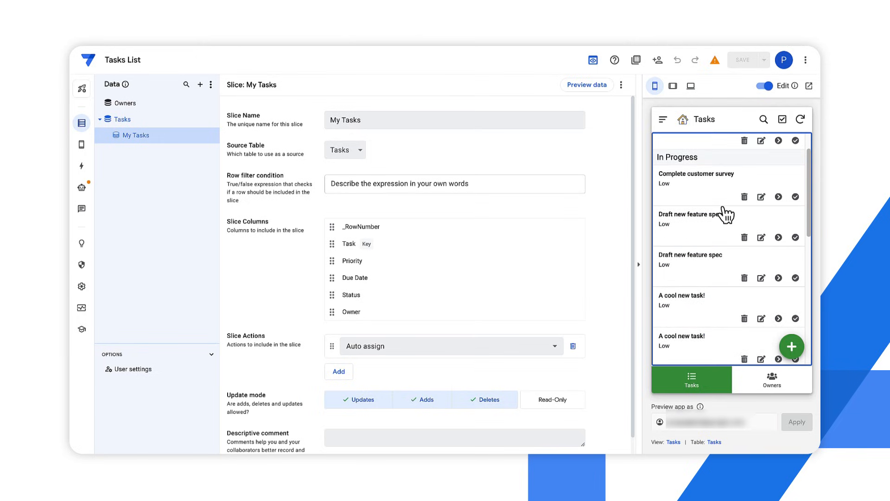
scroll(726, 215, up, 2)
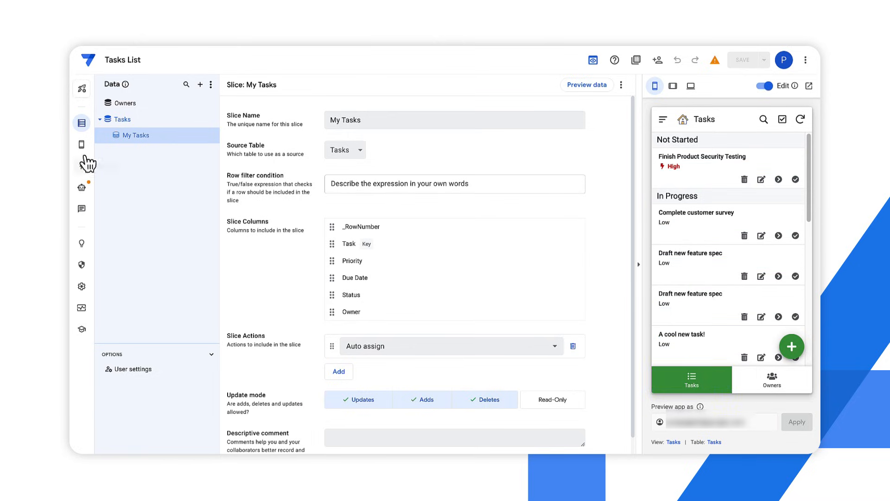
click(110, 148)
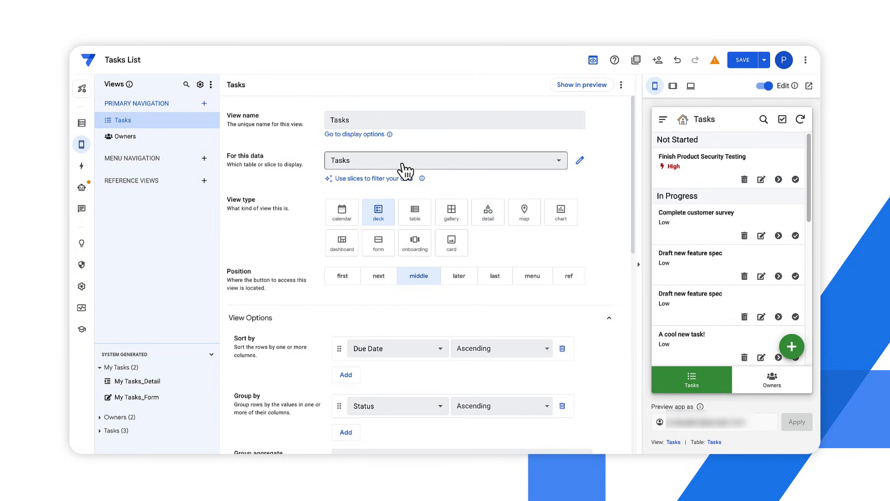
click(403, 165)
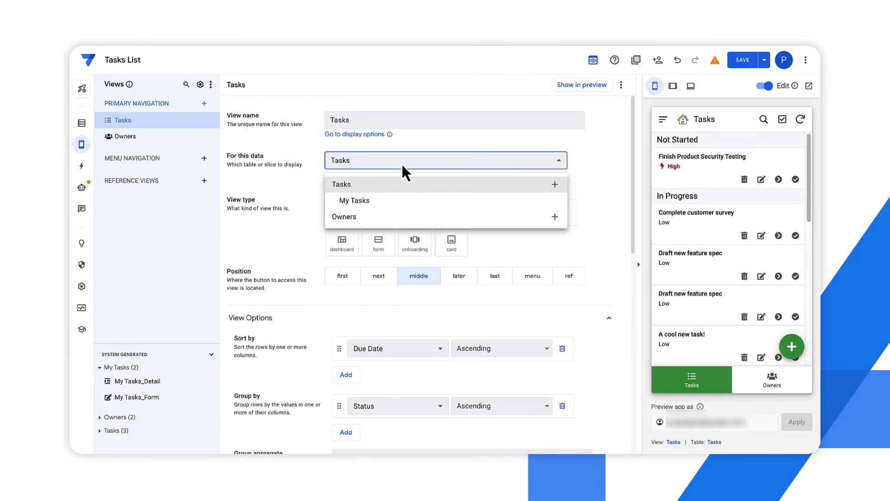
click(391, 203)
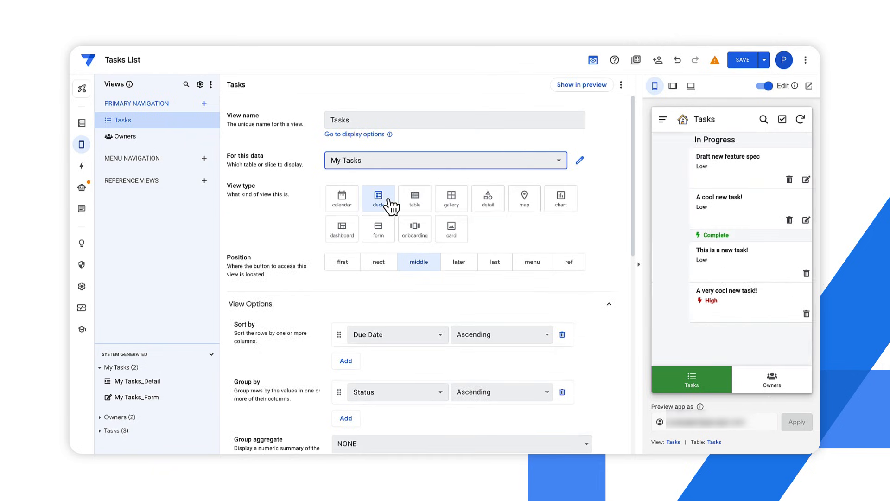
Rename the Tasks view as My Tasks and save the app.
double_click(336, 120)
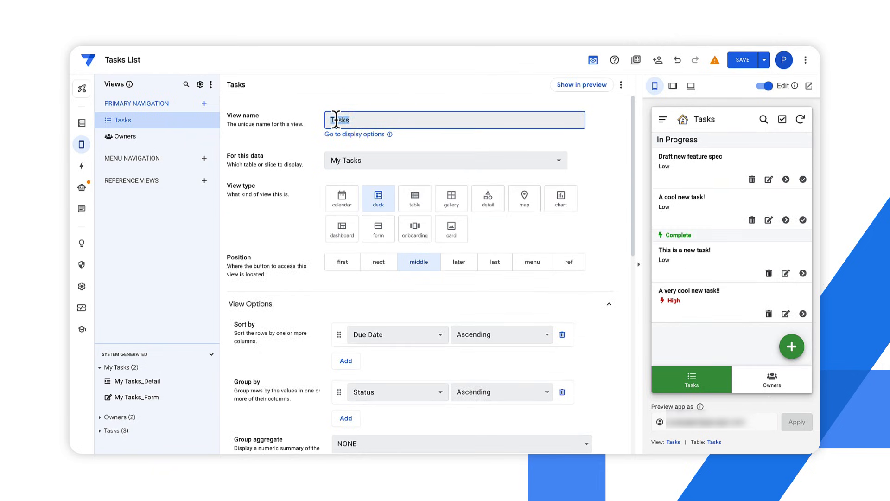
text(My Tasks)
click(736, 63)
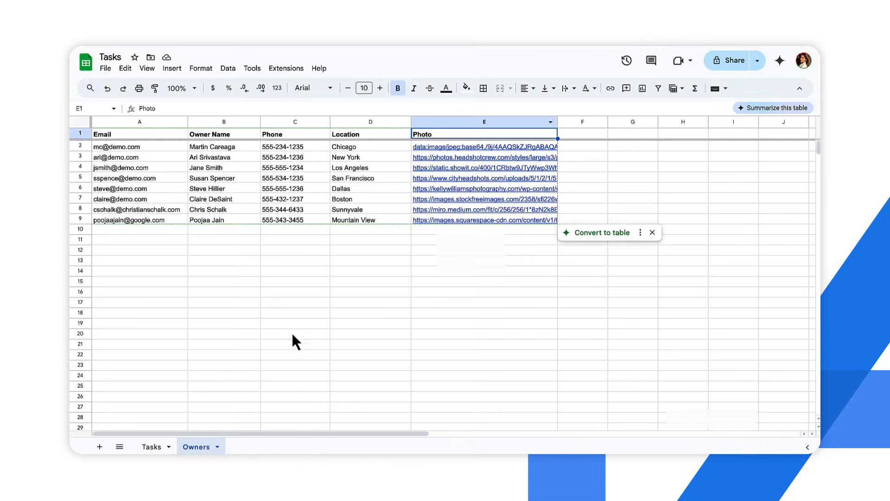
Examine the last four task rows and their owner on the source spreadsheet's Tasks sheet.
click(153, 447)
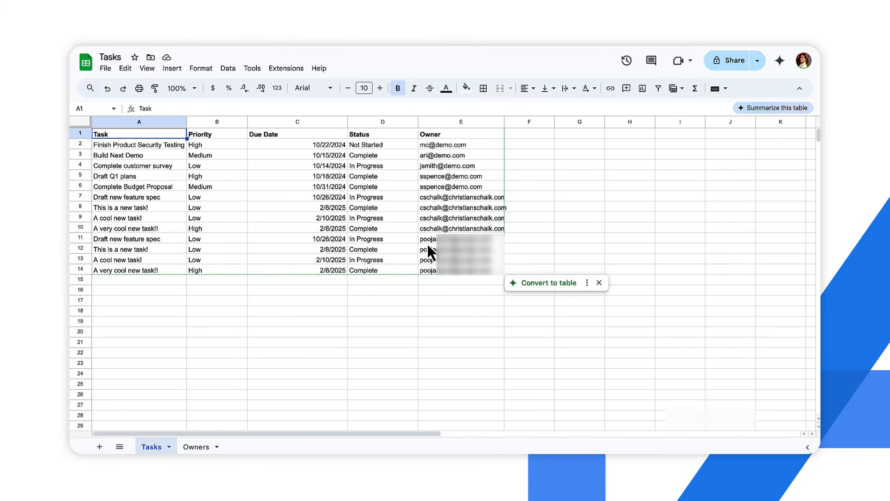
drag(164, 241, 134, 270)
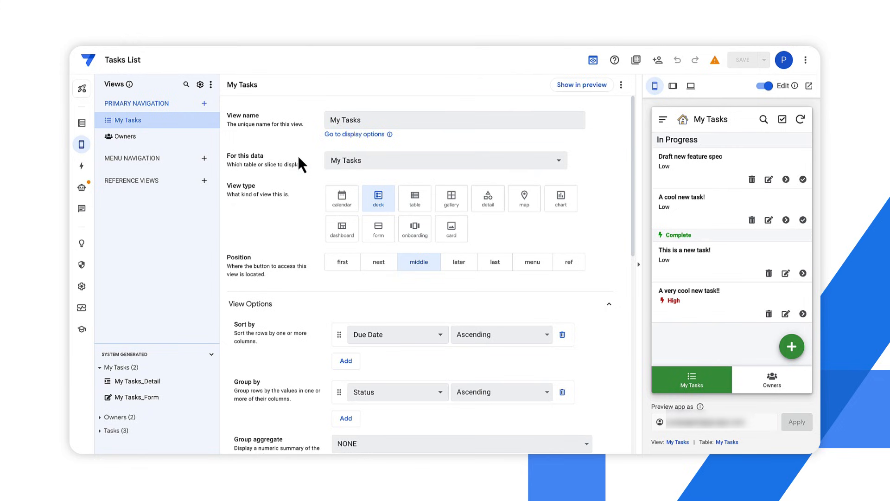
Change the My Tasks slice's row filter to AND ([Owner] = USEREMAIL(), [STATUS]<> "complete") and save the app.
click(82, 123)
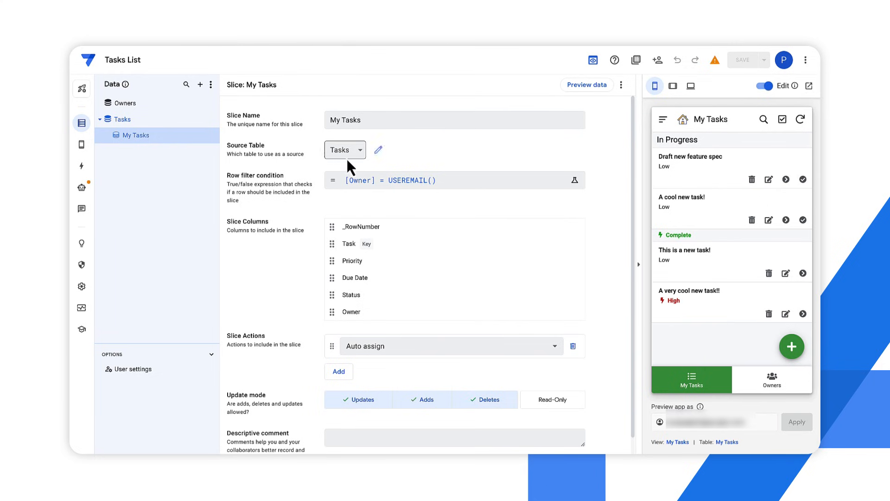
click(380, 185)
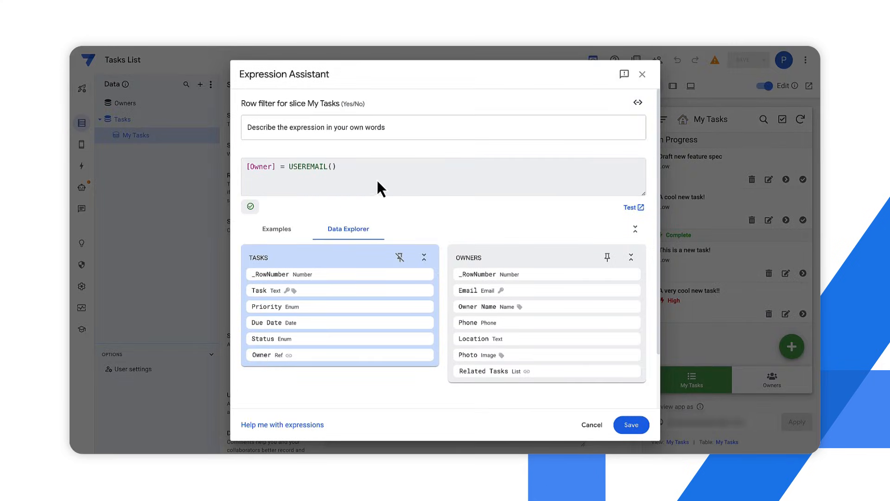
click(392, 165)
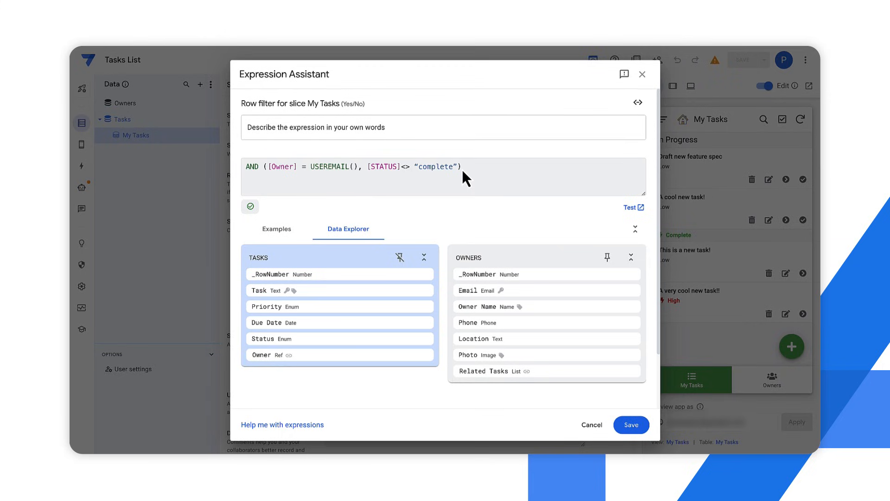
click(632, 425)
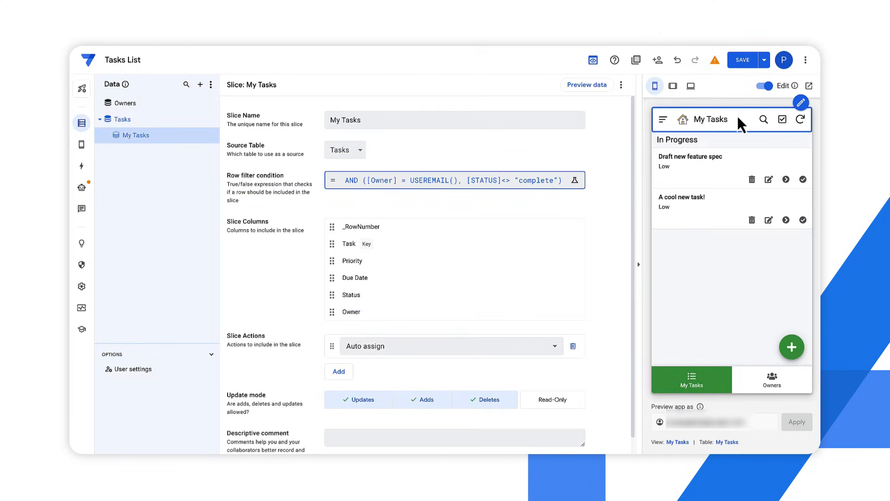
click(740, 68)
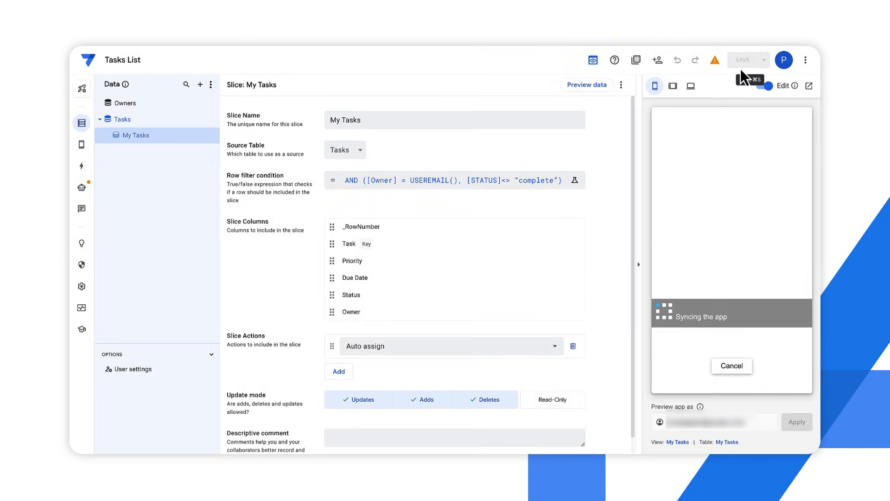